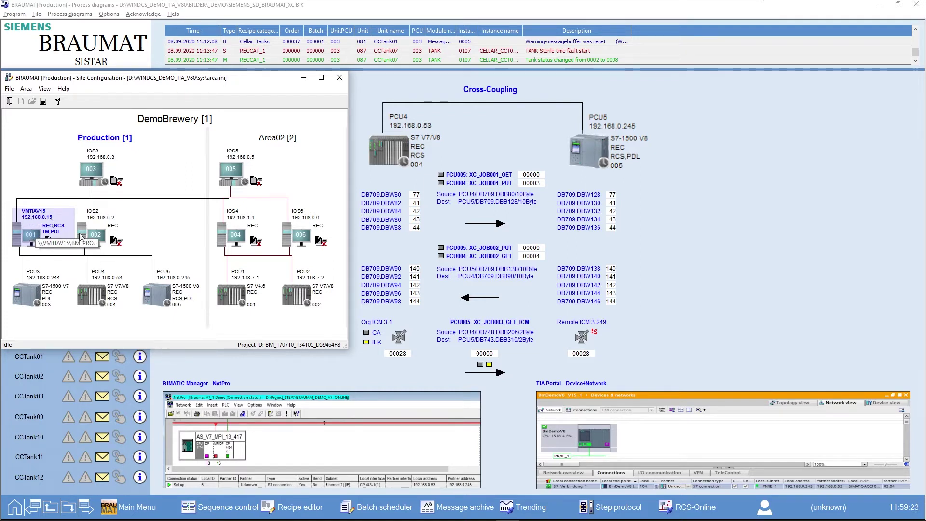
double_click(26, 293)
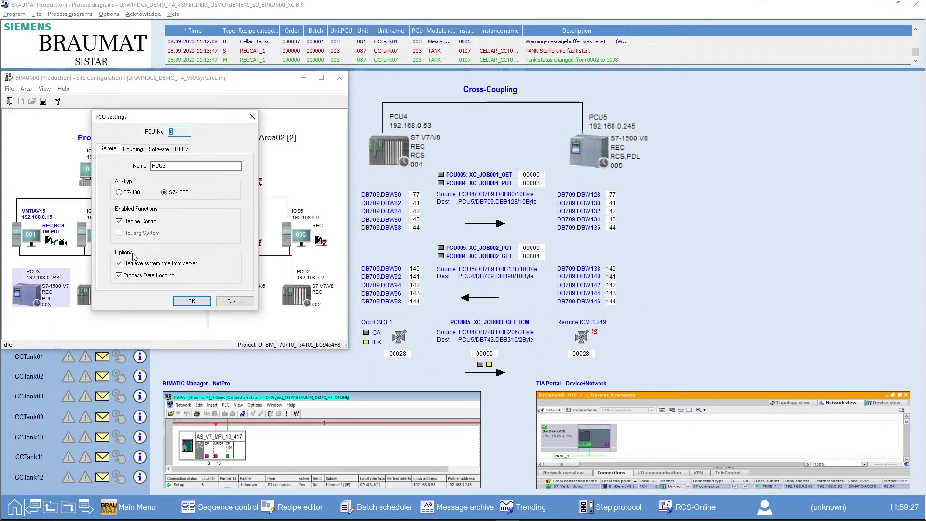
click(138, 149)
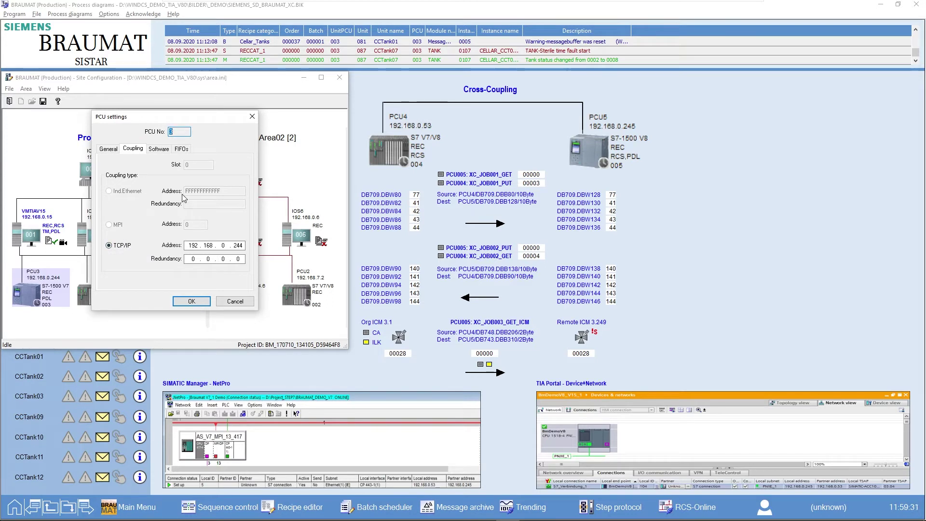
click(227, 303)
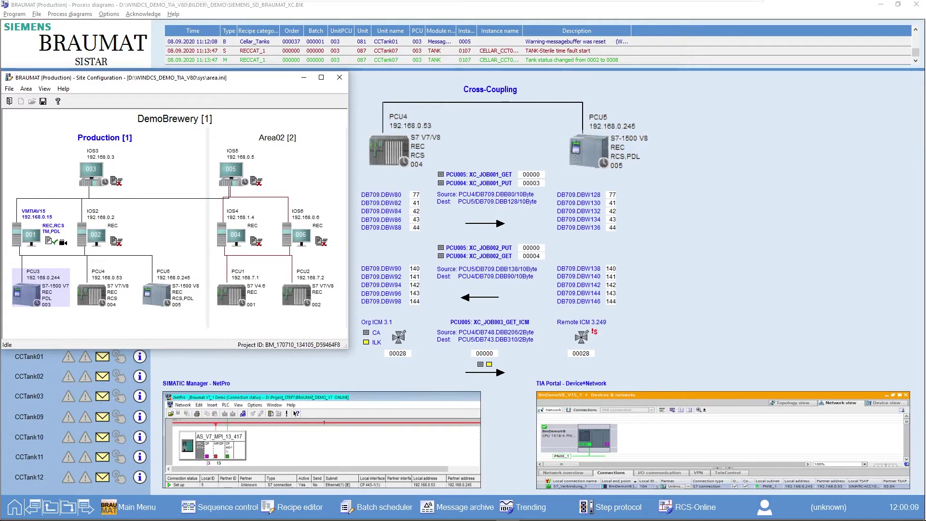
From SIMATIC Manager, open the Braumat V7_1 Demo Verbindungen online in NetPro.
mouse_move(275, 517)
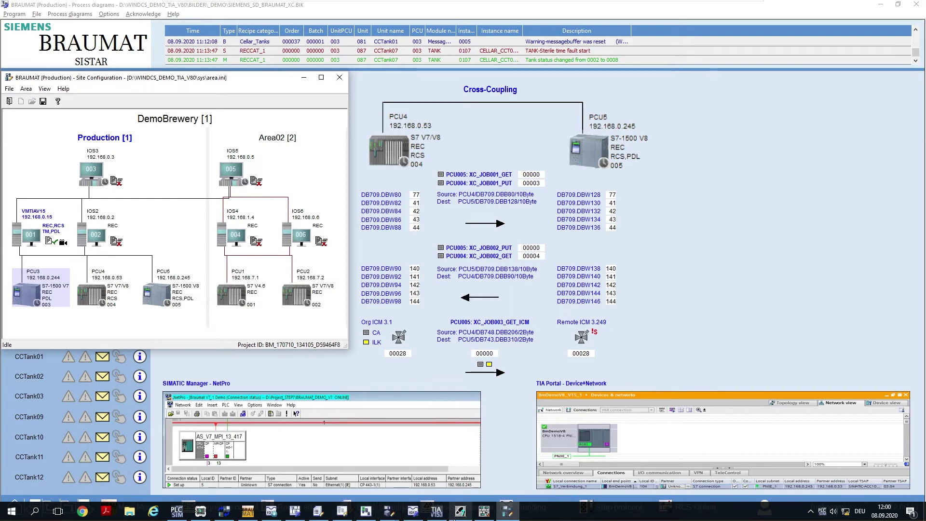
click(461, 512)
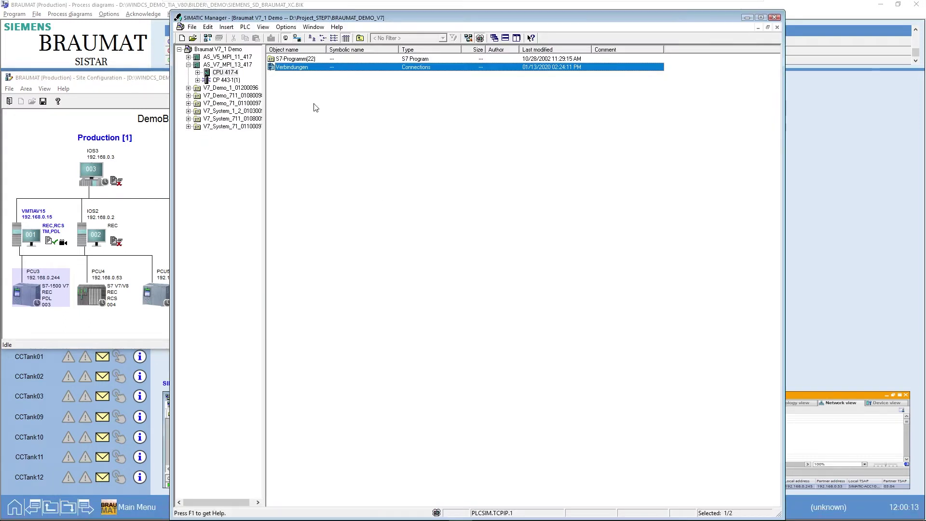
double_click(302, 68)
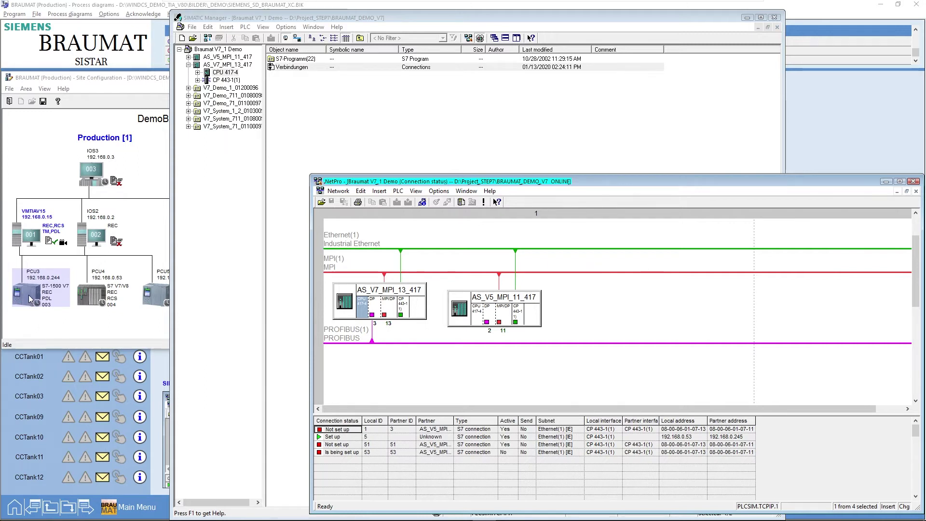
Locate station PCU4 in BRAUMAT's site configuration, then minimize that window.
click(154, 300)
click(100, 300)
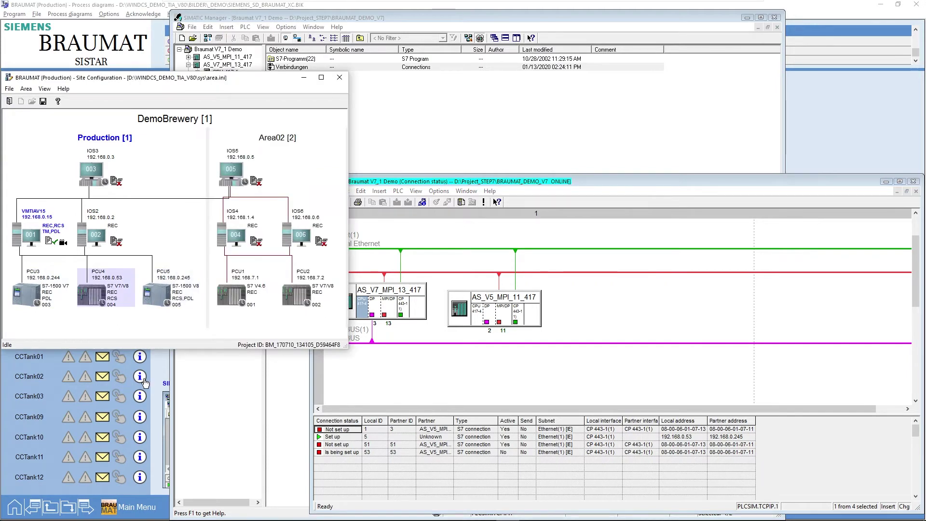
click(304, 77)
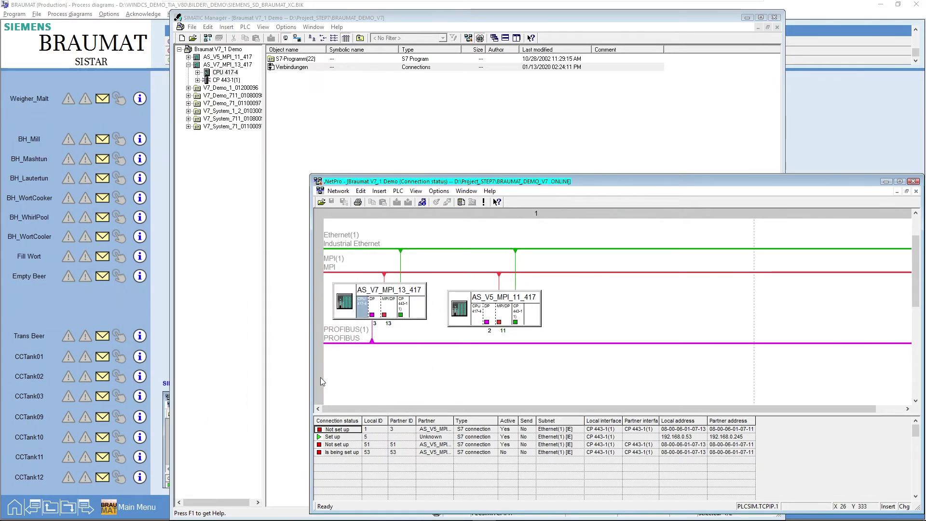
mouse_move(458, 516)
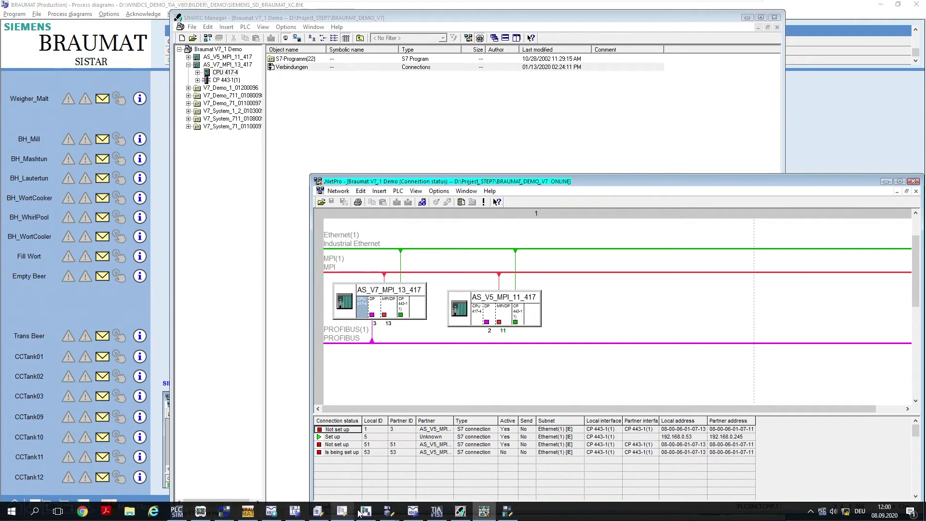
Inspect S7_Verbindung_1's address details in TIA Portal: local 192.168.0.245, partner 192.168.0.53, TSAP.
click(436, 511)
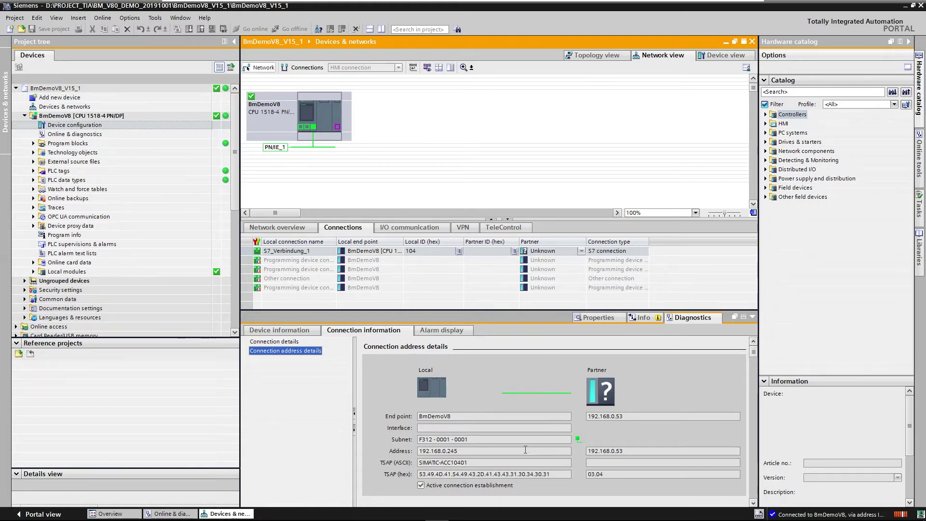
click(497, 463)
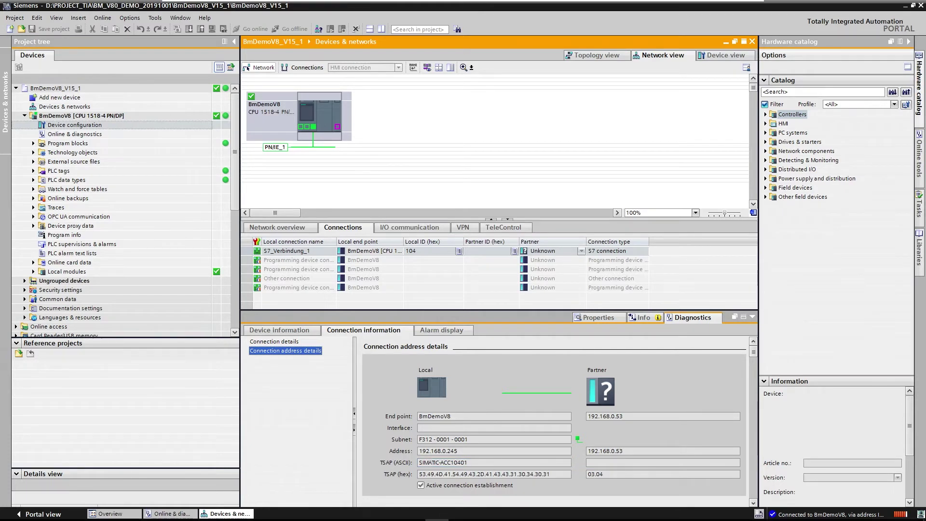
Bring both PCU4 XC_PCU_32_5_PCU5_1 parametrization windows forward in BRAUMAT Engineering.
mouse_move(366, 518)
click(247, 513)
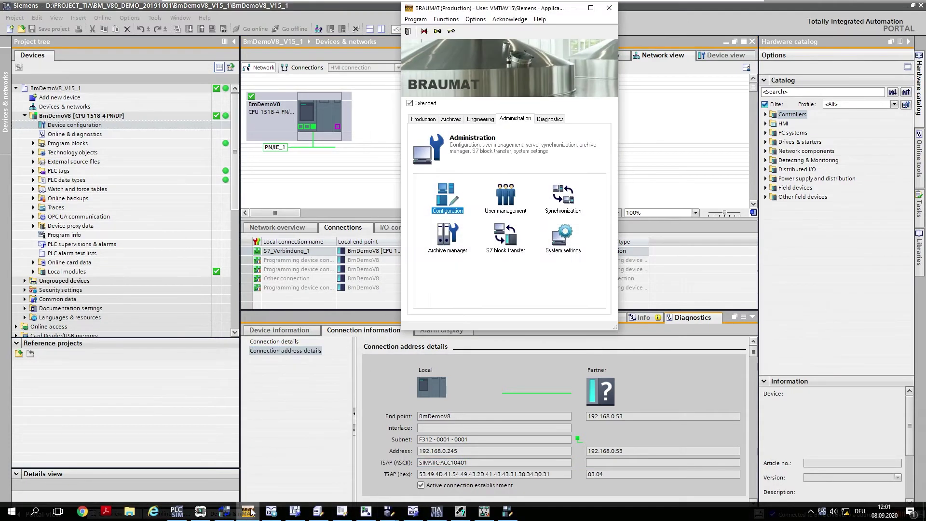
click(481, 119)
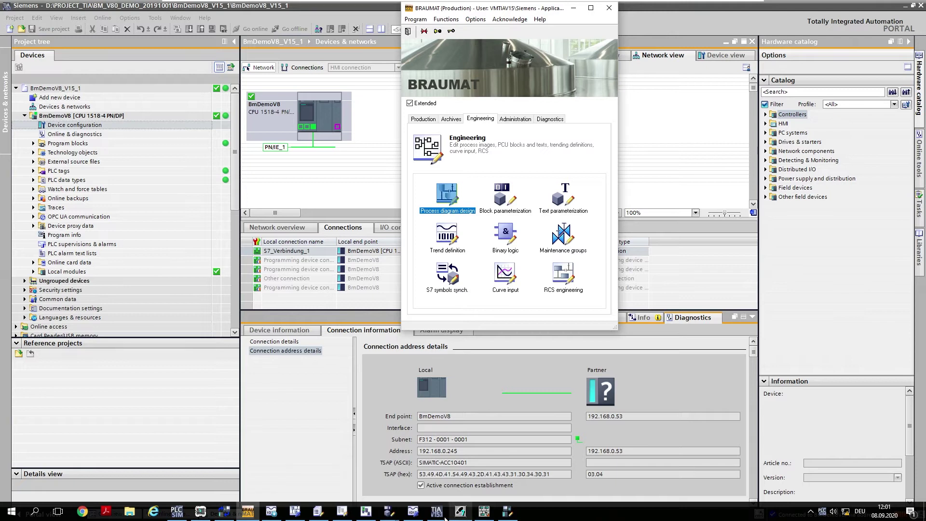
click(389, 511)
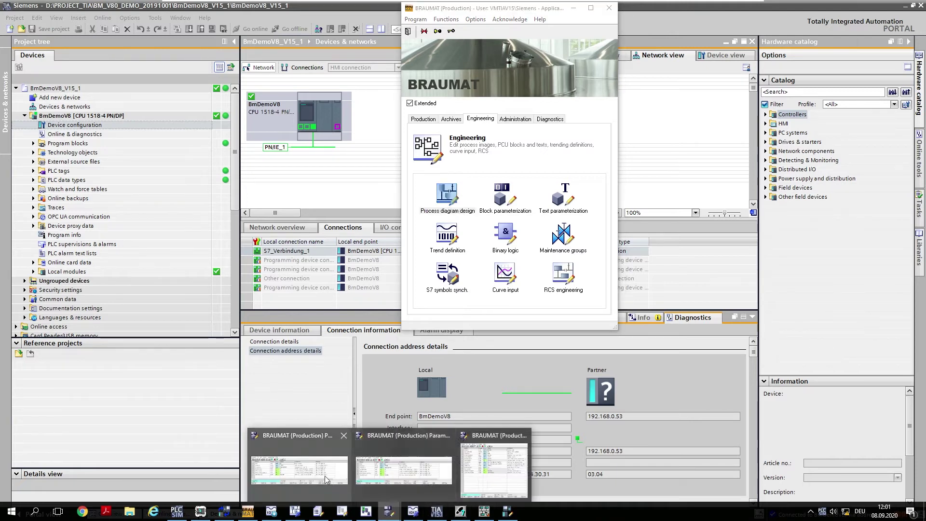
click(328, 478)
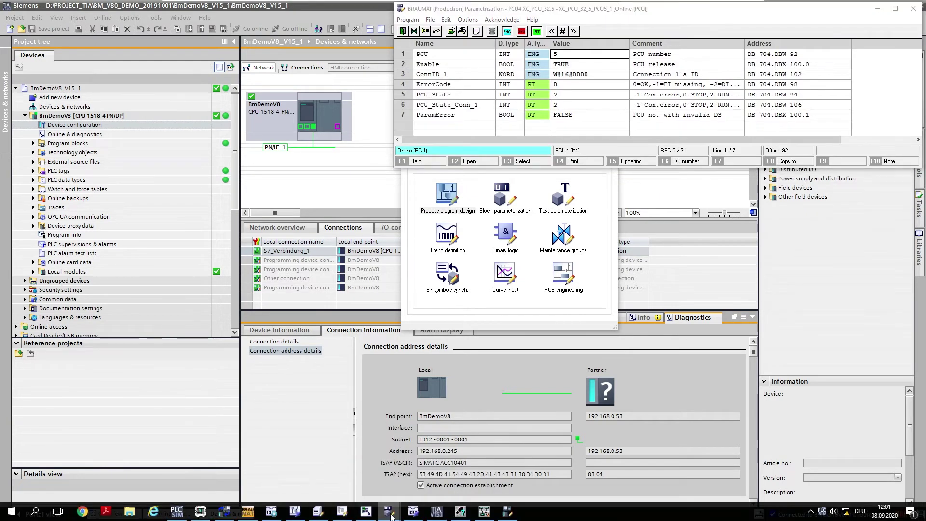
mouse_move(390, 511)
click(456, 463)
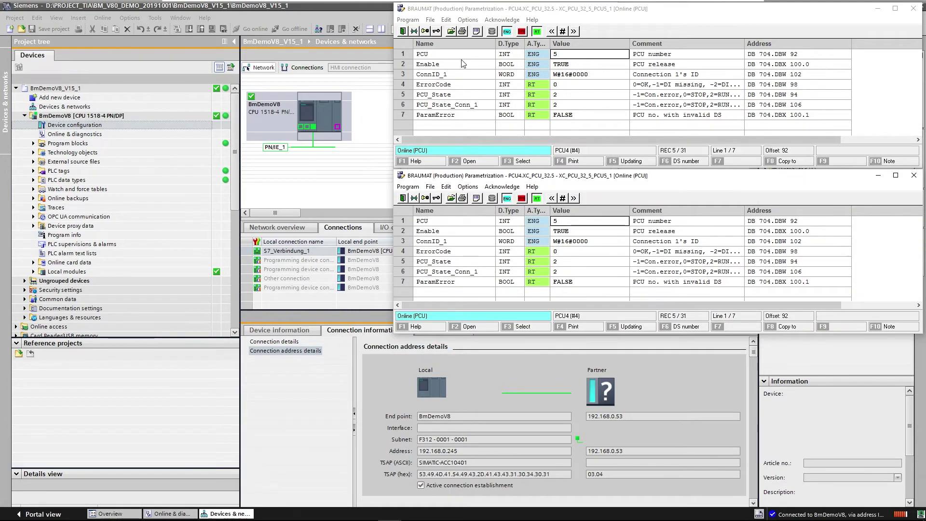
Bring up the Open class file chooser in the upper parametrization window.
click(451, 32)
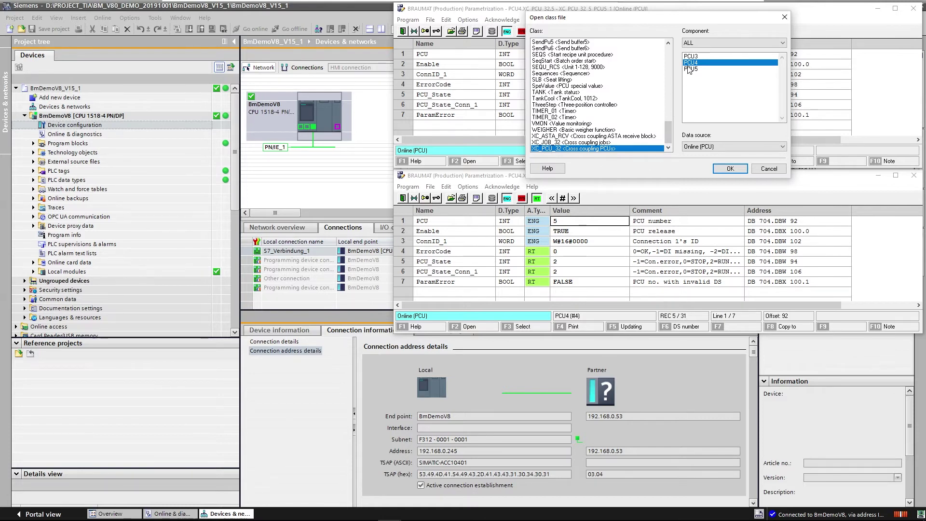
click(766, 169)
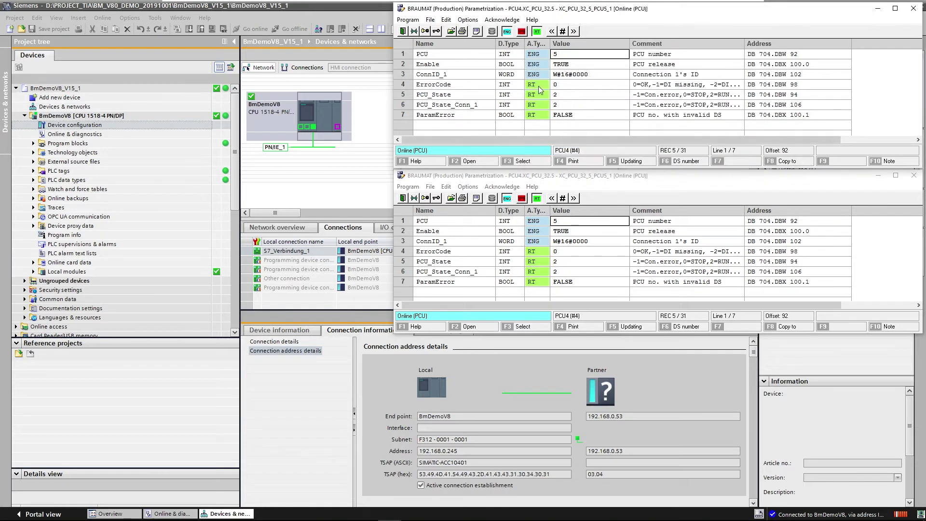
click(452, 32)
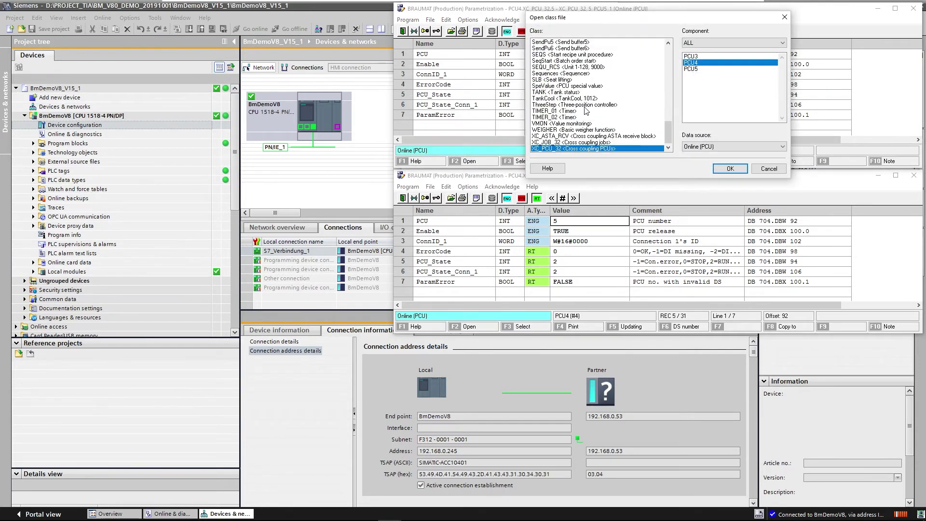
Load PCU4's XC_PCU_32_5_PCU5_1 record, then PCU5's XC_PCU data set 004 XC_PCU 04_ACT.
double_click(586, 149)
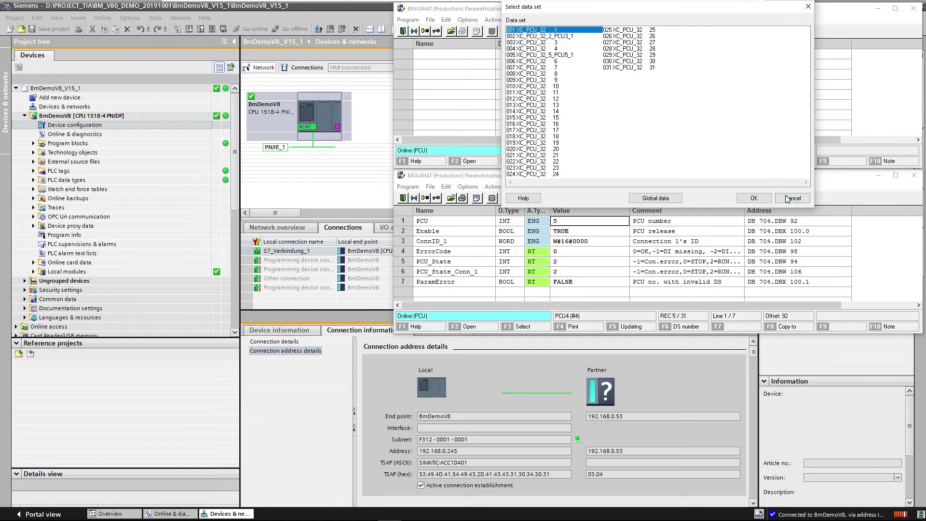
double_click(562, 55)
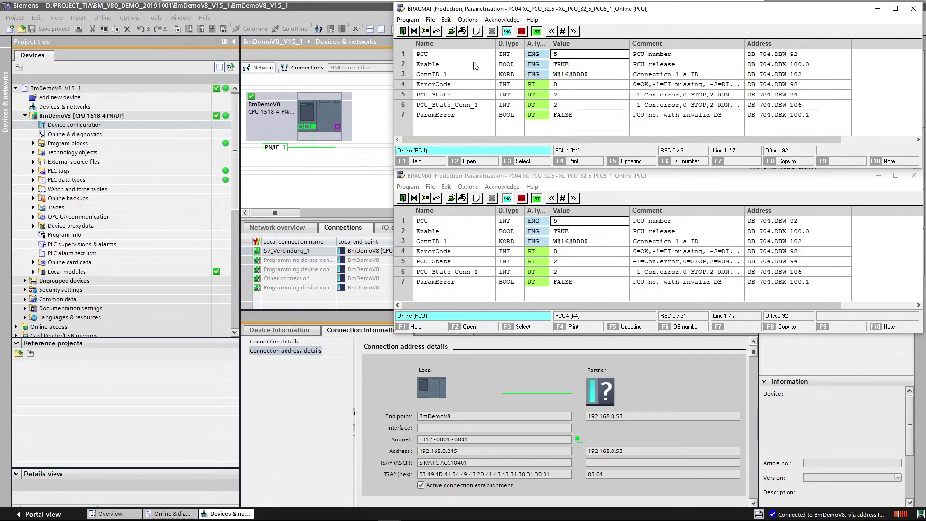
click(451, 31)
click(696, 57)
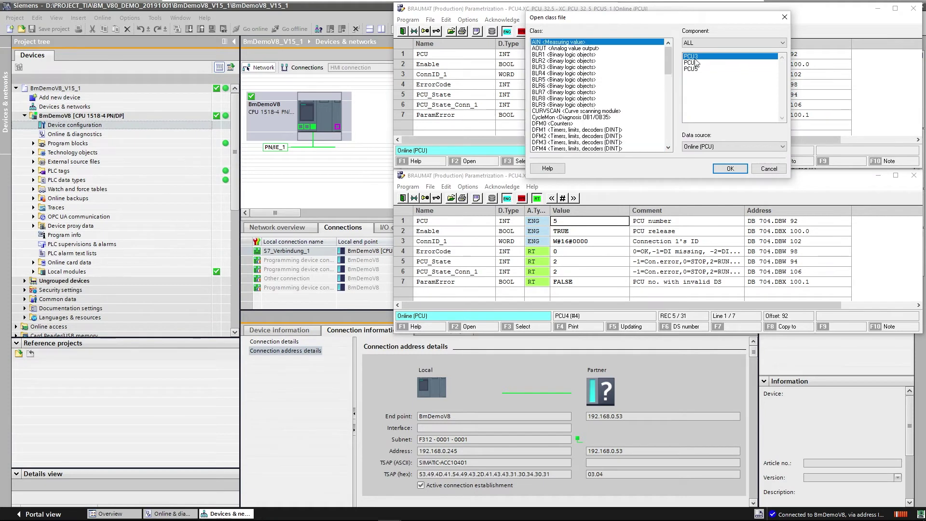
click(692, 68)
drag(669, 67, 668, 137)
double_click(576, 148)
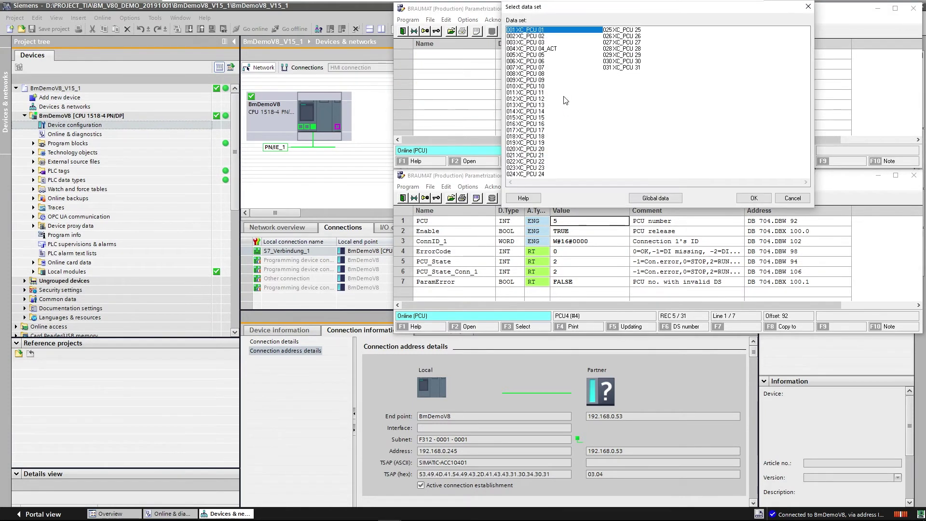
click(544, 50)
double_click(544, 51)
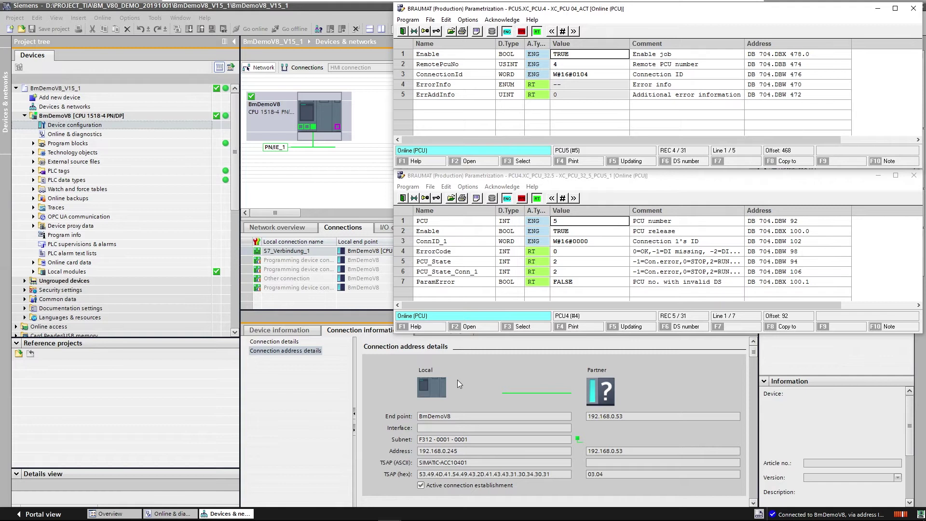
Locate PCU5 in the site layout, confirm its RemotePcuNo 4, then switch to PCU4's record.
mouse_move(412, 513)
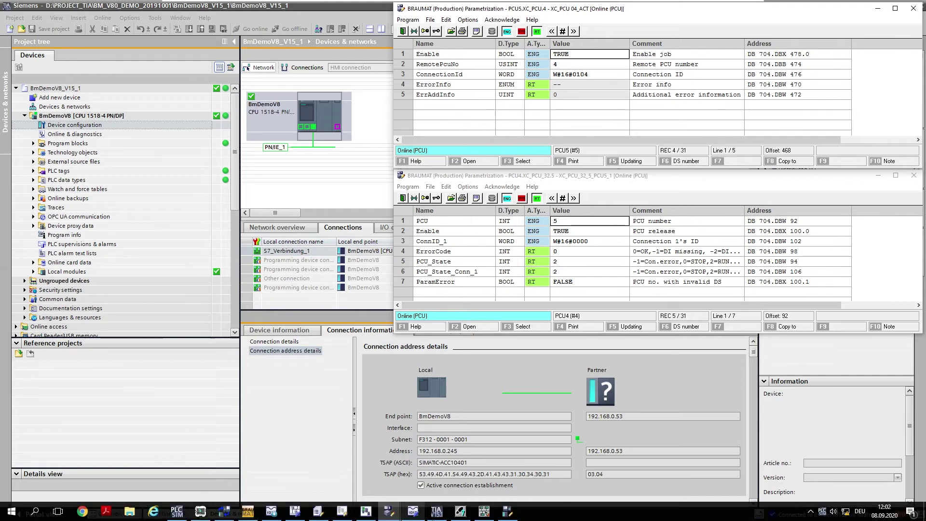
click(506, 512)
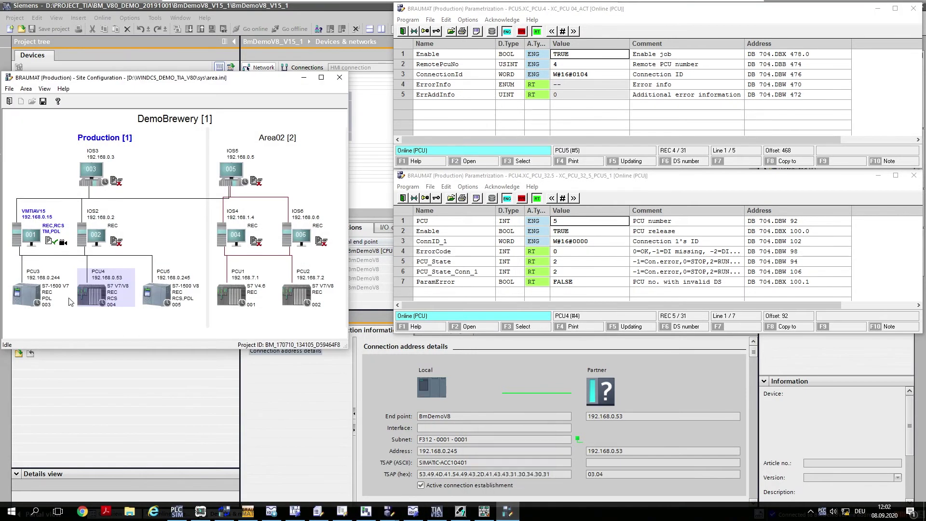
click(161, 294)
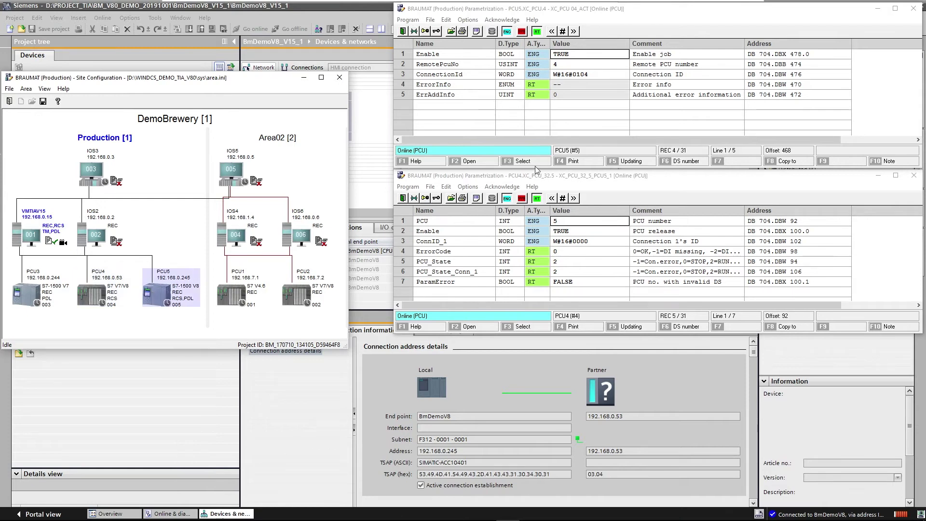
click(564, 65)
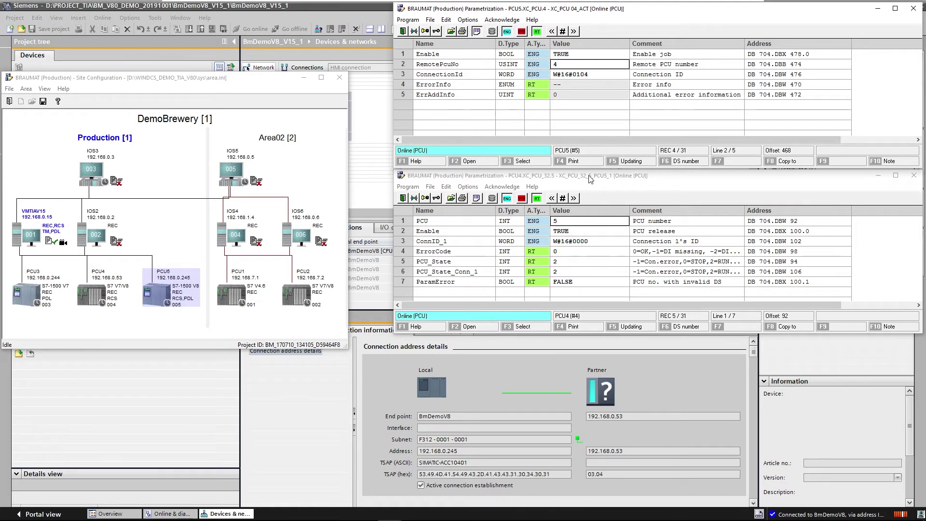
click(589, 224)
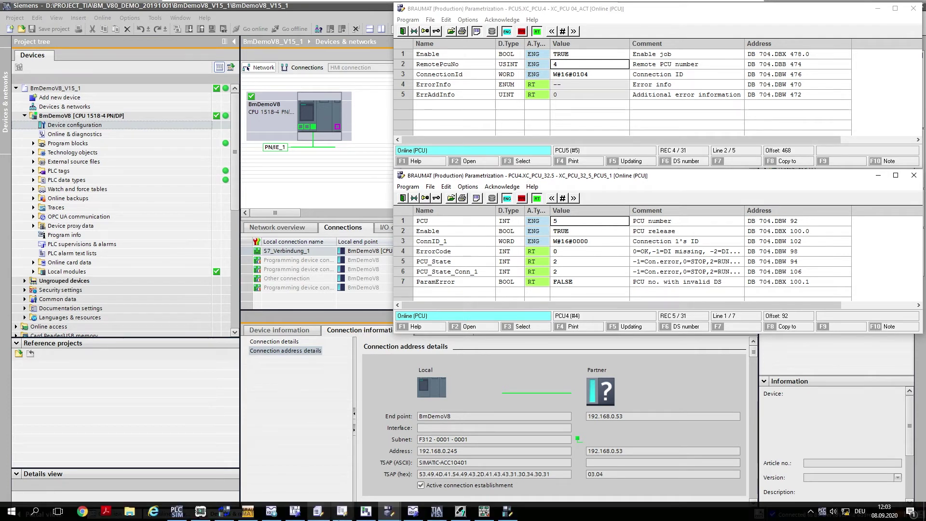
Open PCU5's XC_JOB class and load data set 003 XC_JOB 003 PCU4 GET ICM.
mouse_move(391, 516)
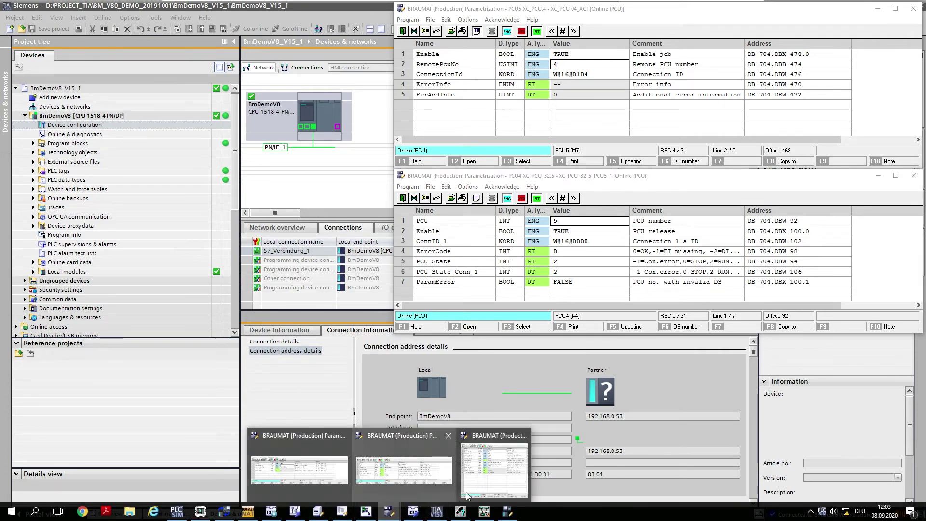
click(474, 474)
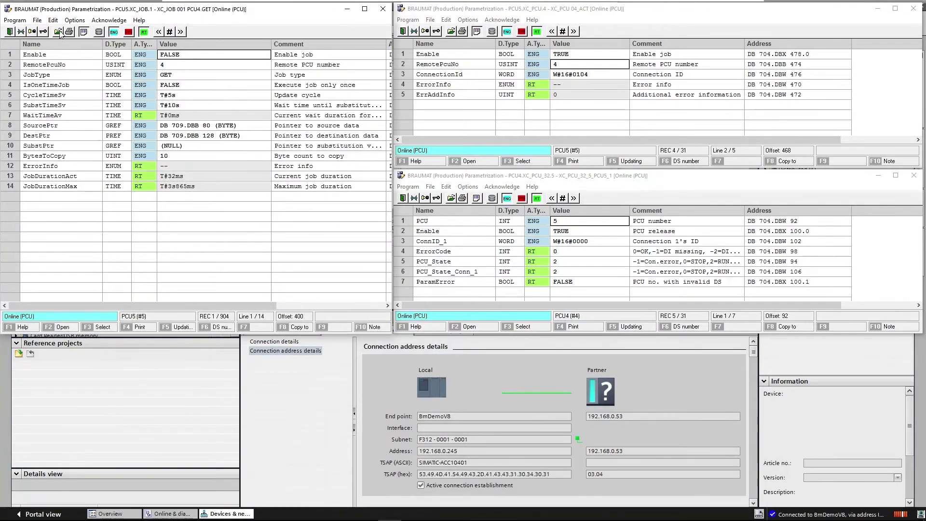
click(58, 32)
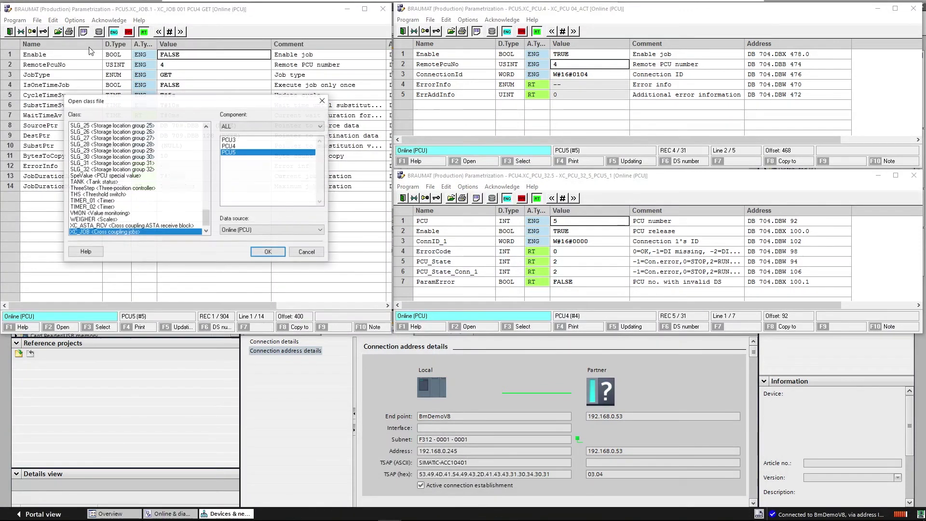
double_click(85, 233)
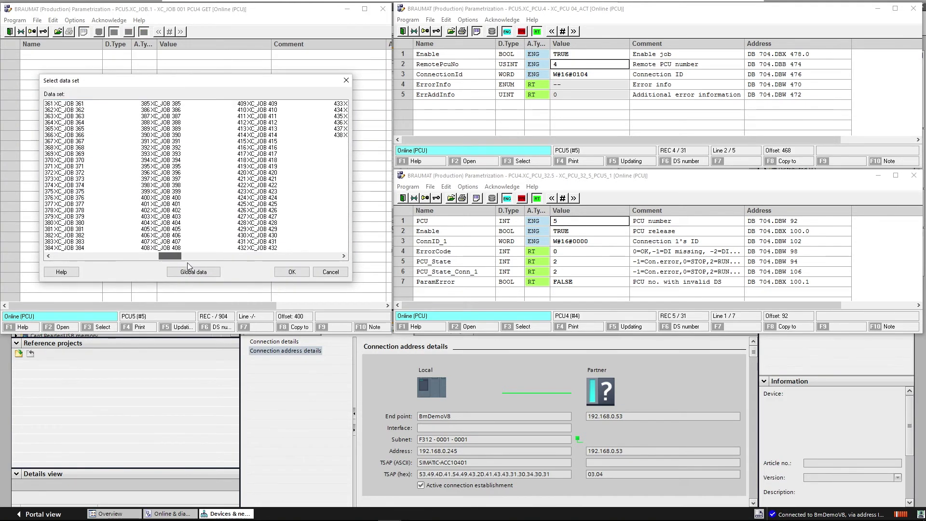
drag(180, 257, 320, 288)
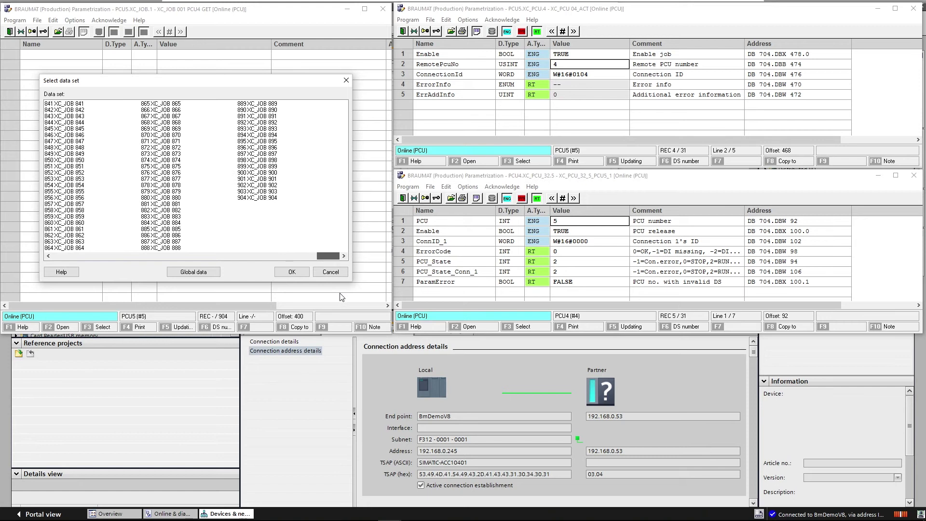
drag(328, 256, 63, 259)
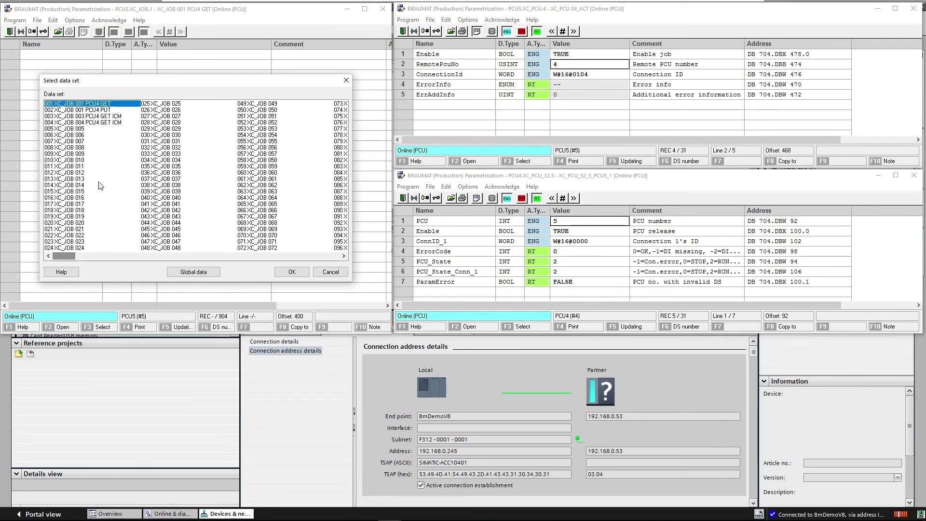
double_click(82, 116)
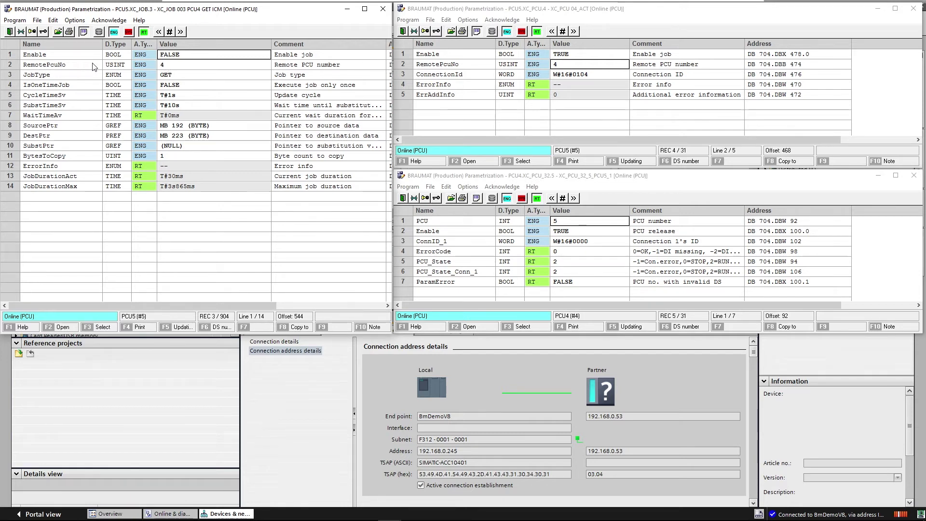
Keep job 003's JobType GET, view data set 002 PUT, return to 003, then close the window.
double_click(176, 76)
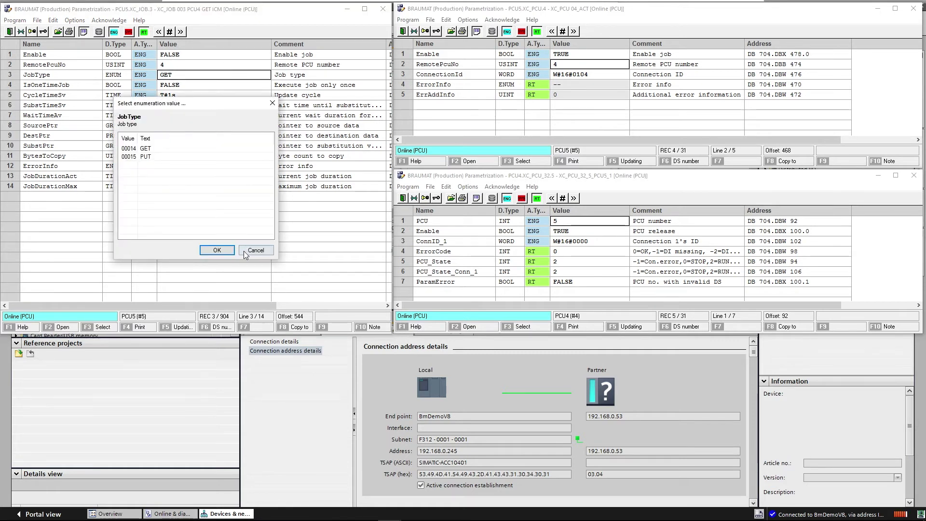
click(251, 253)
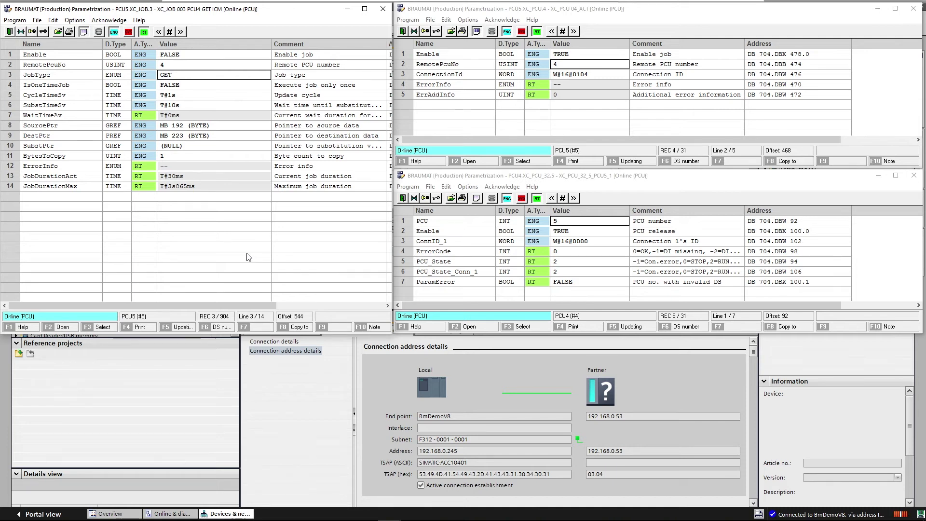
click(170, 32)
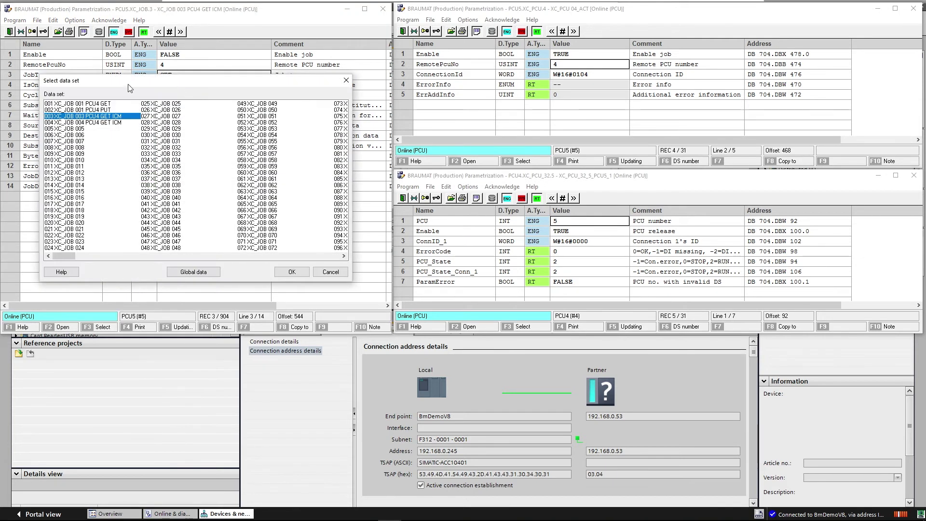
click(101, 110)
key(Return)
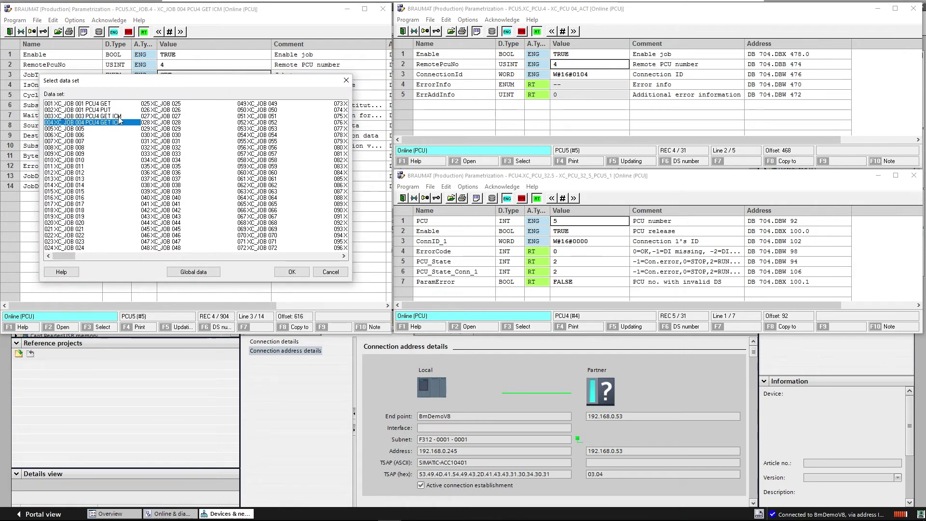
double_click(115, 117)
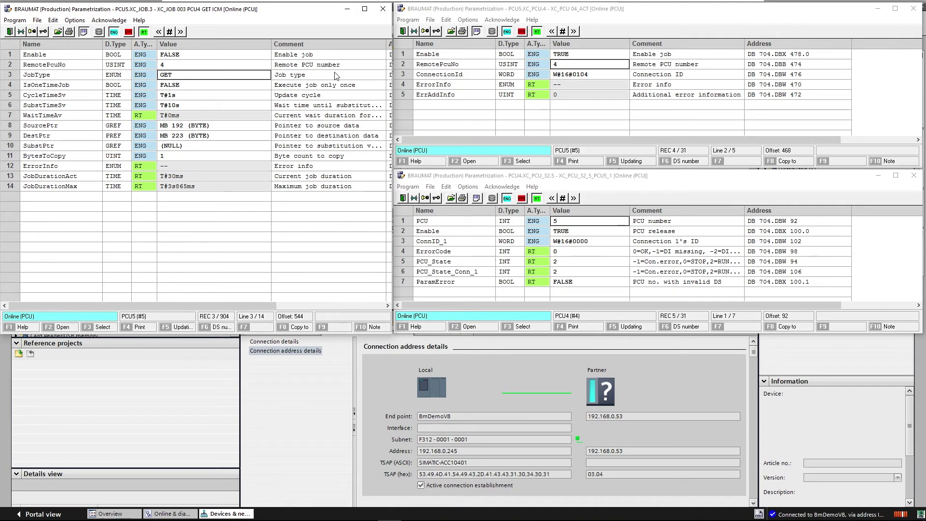
click(349, 10)
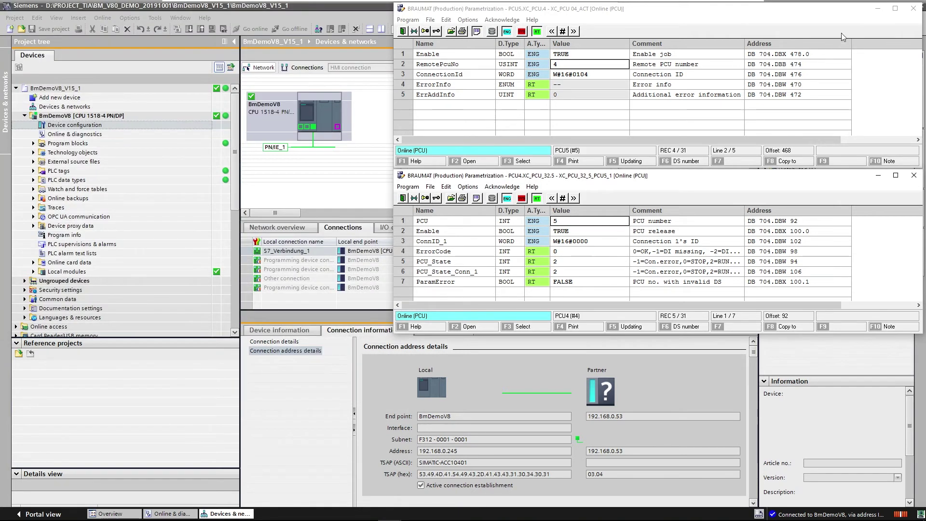
Minimize both parametrization windows, BRAUMAT main window, TIA Portal, SIMATIC Manager and NetPro.
click(877, 8)
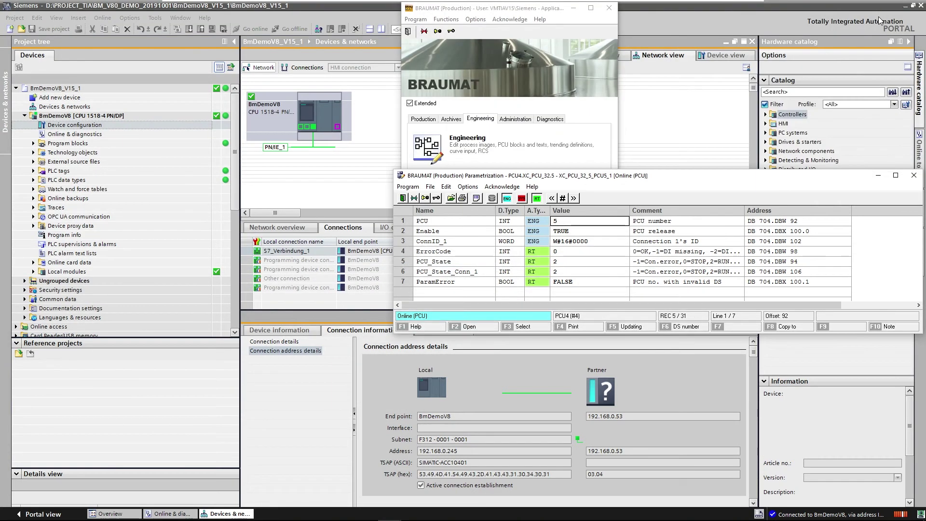
click(879, 177)
click(574, 7)
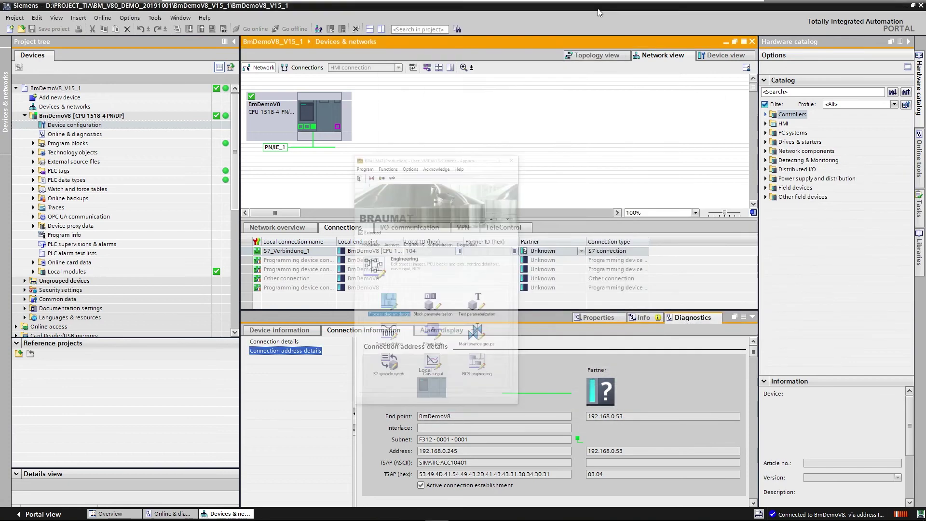
click(905, 5)
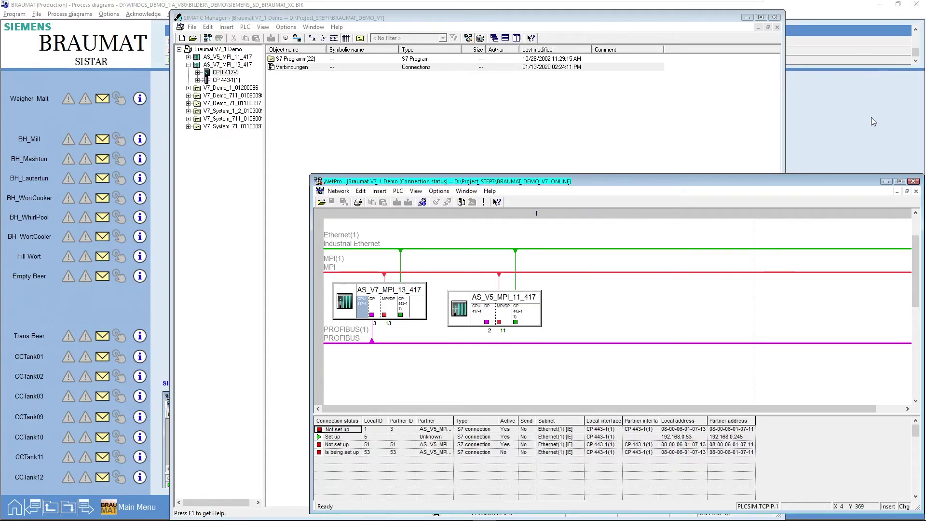
click(747, 18)
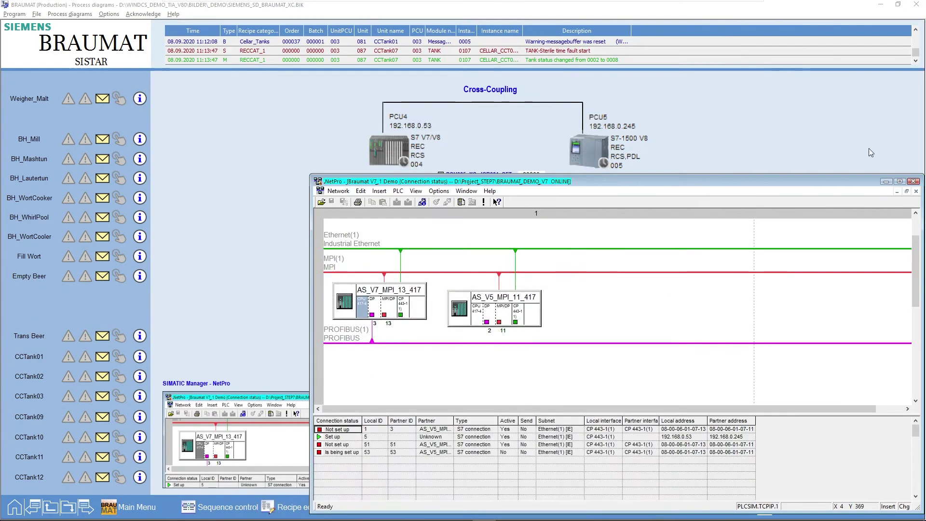
click(887, 182)
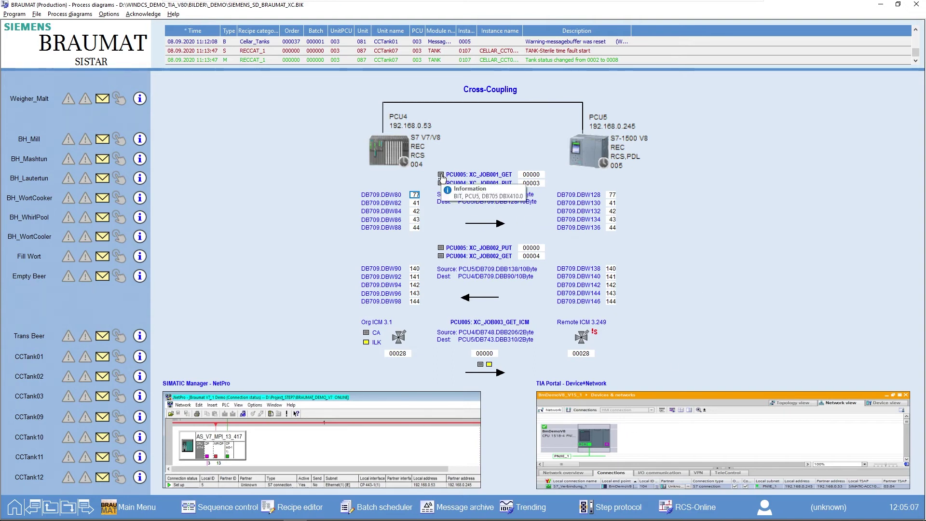
Enable XC_JOB001_GET and set PCU4 DB709.DBW82 to 55, mirrored in PCU5 DBW130.
click(442, 178)
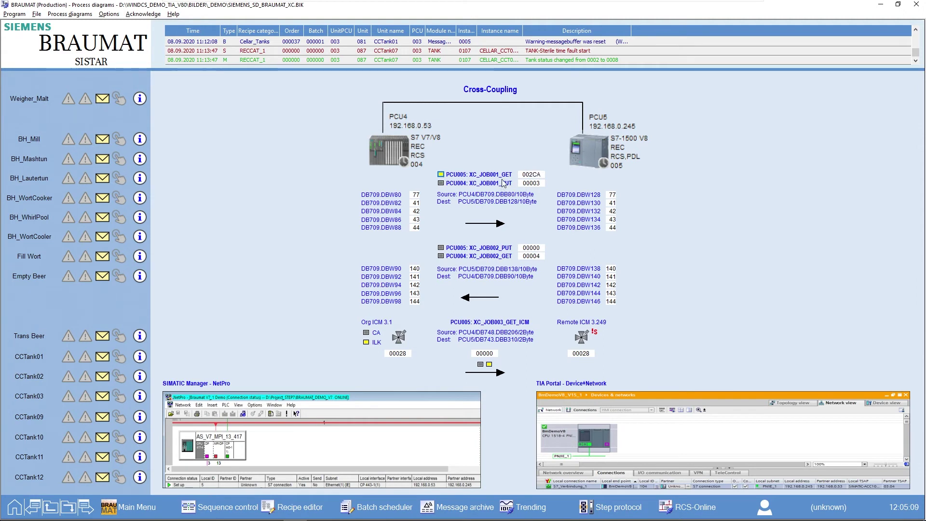
mouse_move(507, 181)
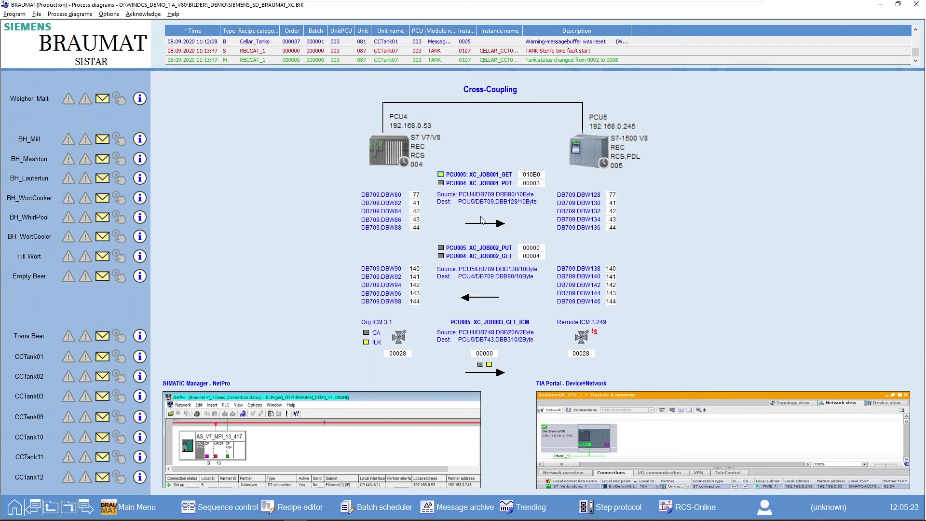
click(416, 203)
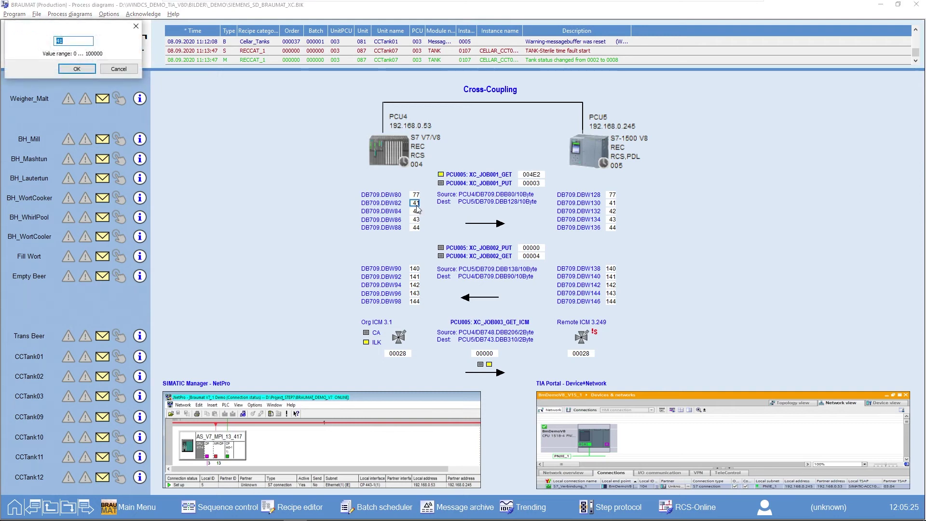
key(Return)
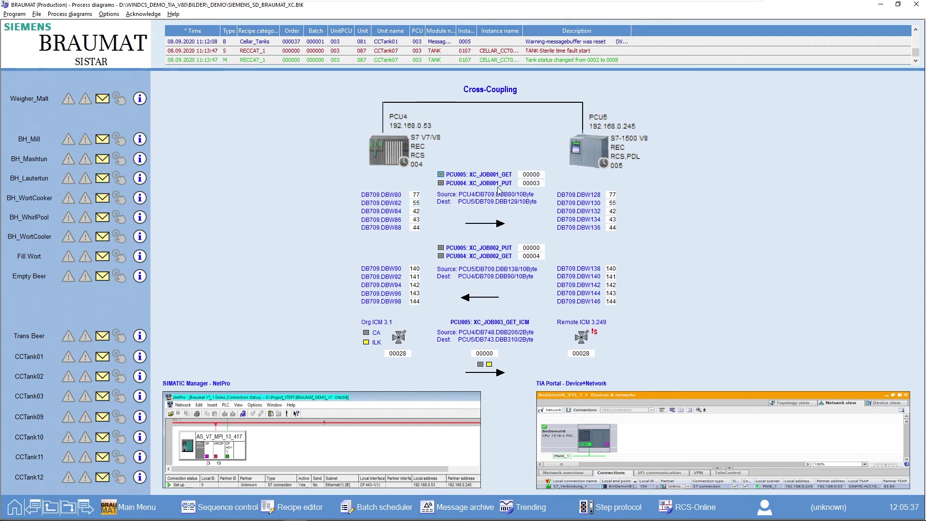
Run XC_JOB001_PUT to write 22 from PCU4 DB709.DBW84 into PCU5 DBW132, then stop it.
click(440, 184)
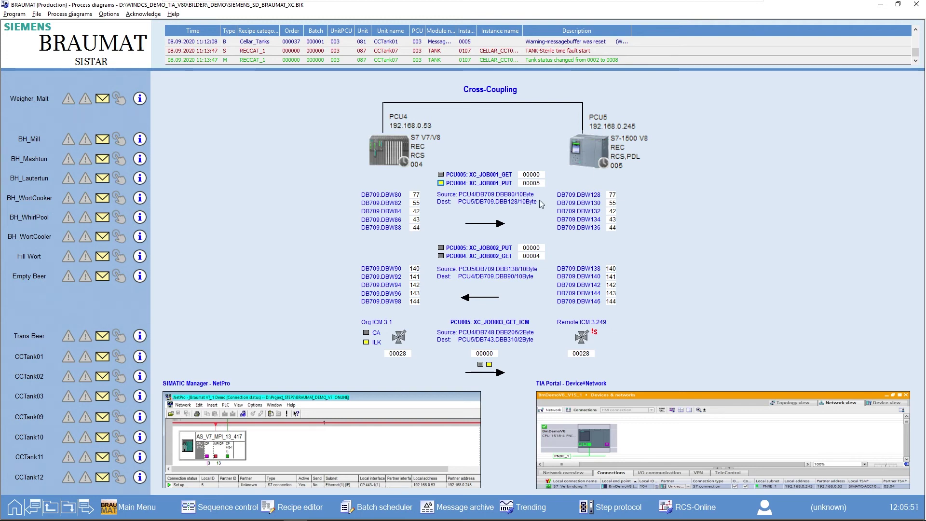
click(415, 213)
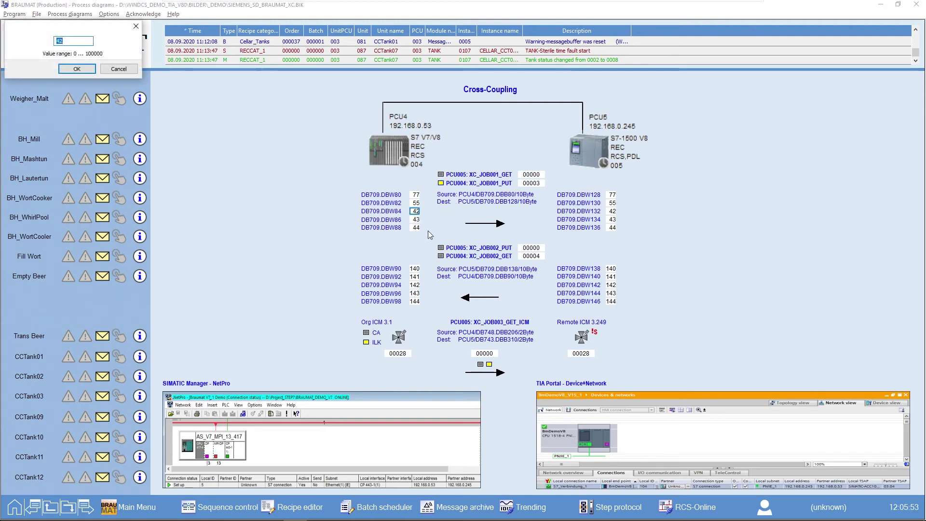
text(22)
key(Return)
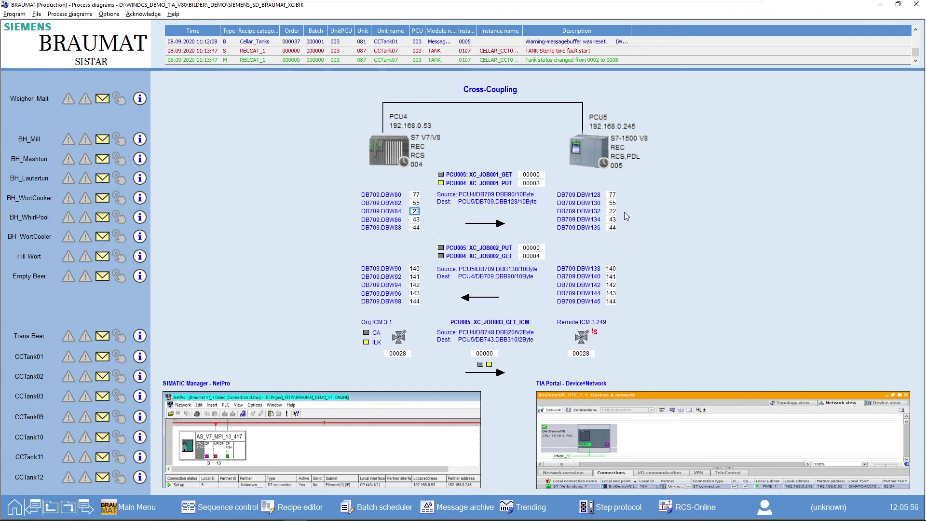
click(441, 184)
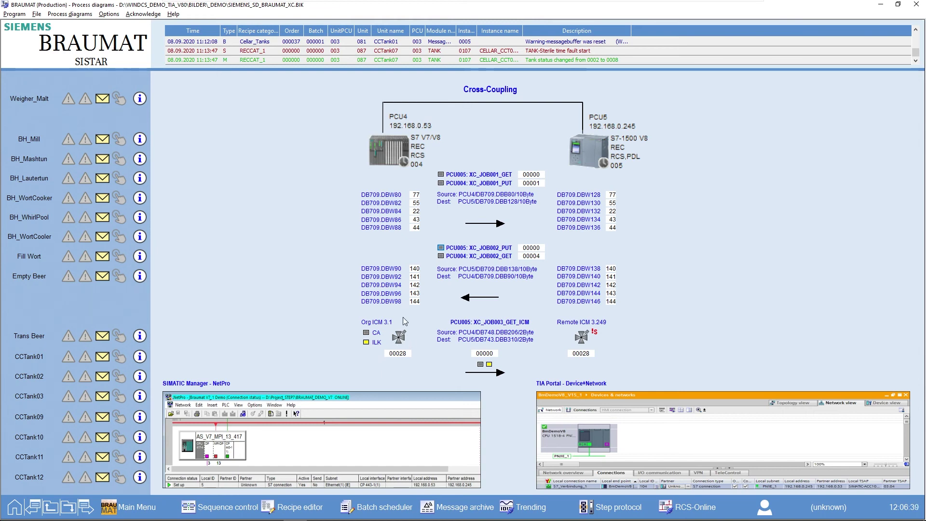
Inspect the Org ICM 3.1 valve faceplate and close it while XC_JOB003_GET_ICM keeps cycling.
click(400, 340)
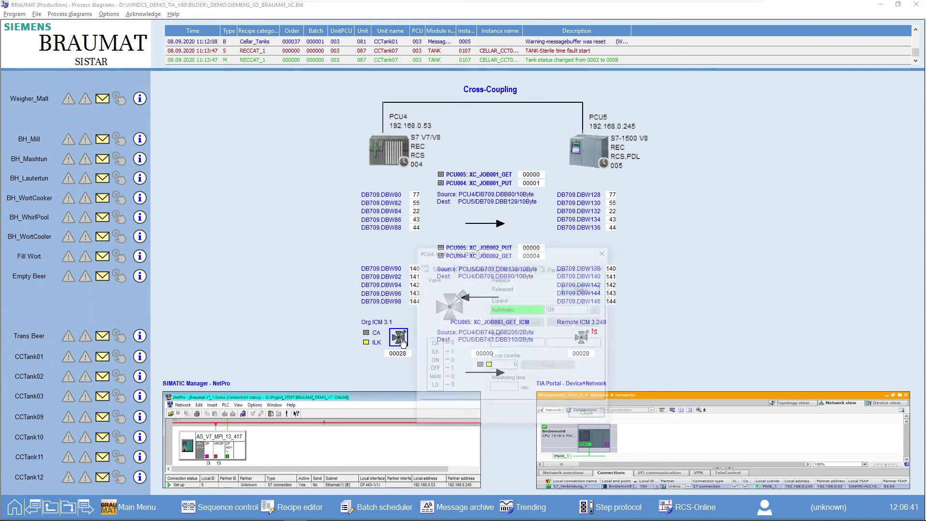
click(605, 252)
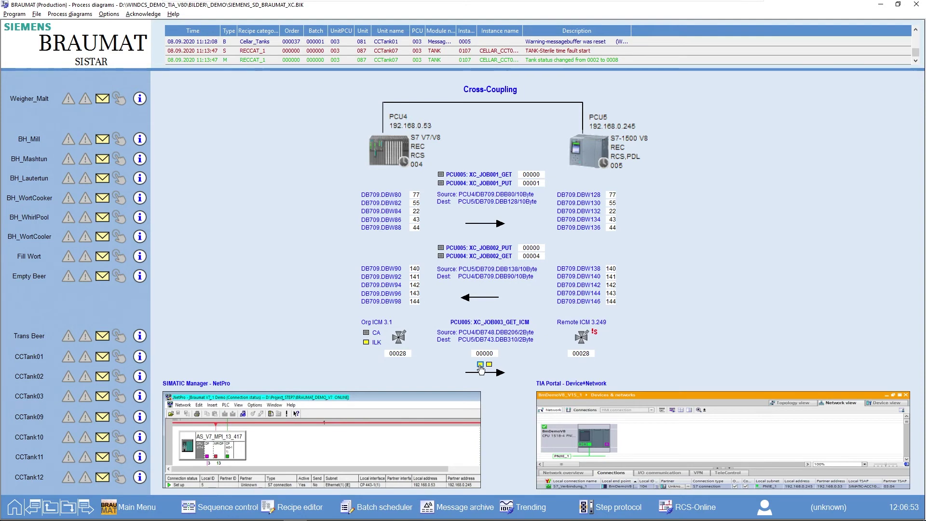
mouse_move(400, 341)
Activate the CA box of Org ICM 3.1 so mirrored Remote ICM 3.249 turns green.
click(367, 333)
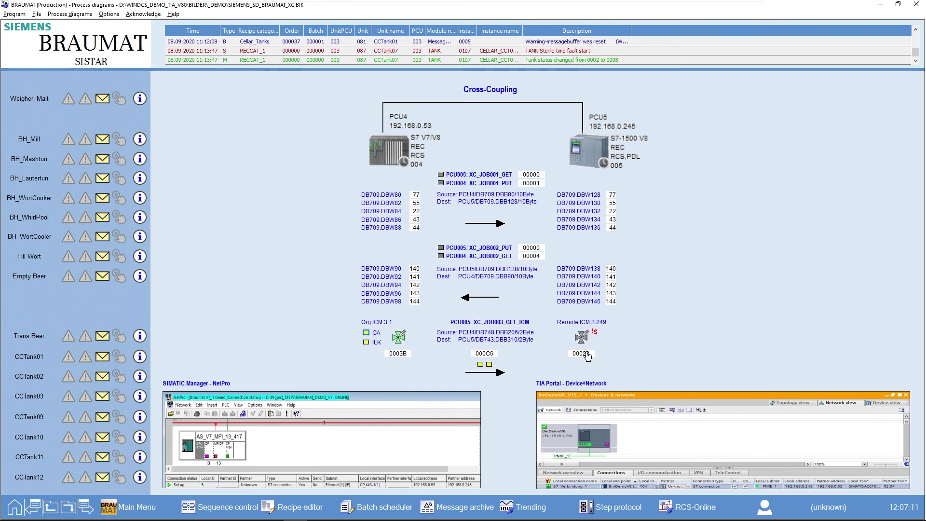